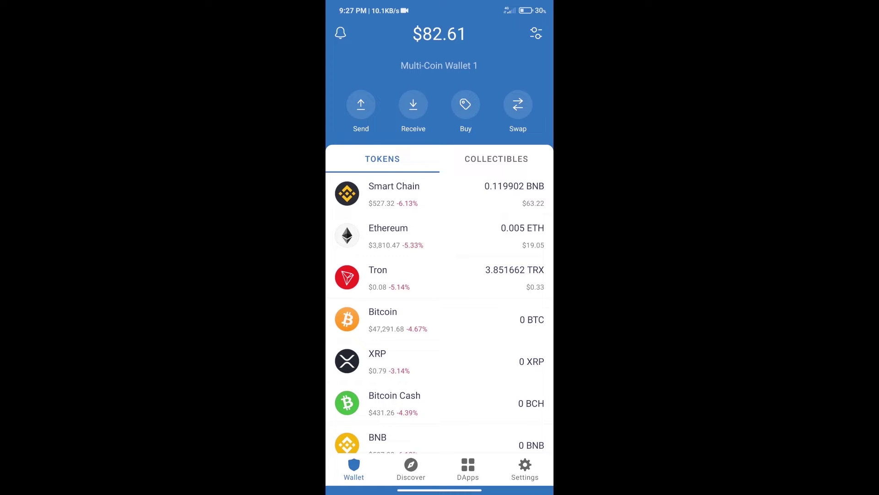
- Tap Buy on the wallet home screen to show the buyable-coin list
{"action": "left_click", "coordinate": [466, 104]}
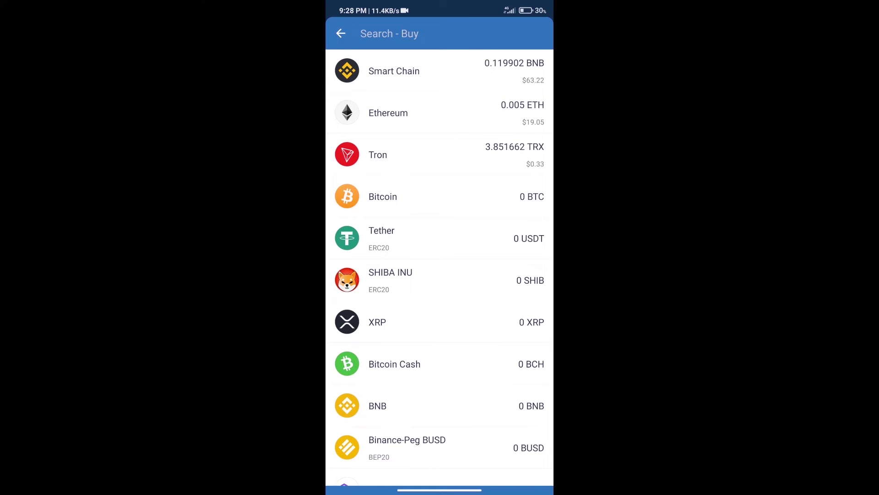
- Search the Buy list and enter a $50 BNB purchase amount
{"action": "left_click", "coordinate": [426, 33]}
{"action": "type", "text": "bn"}
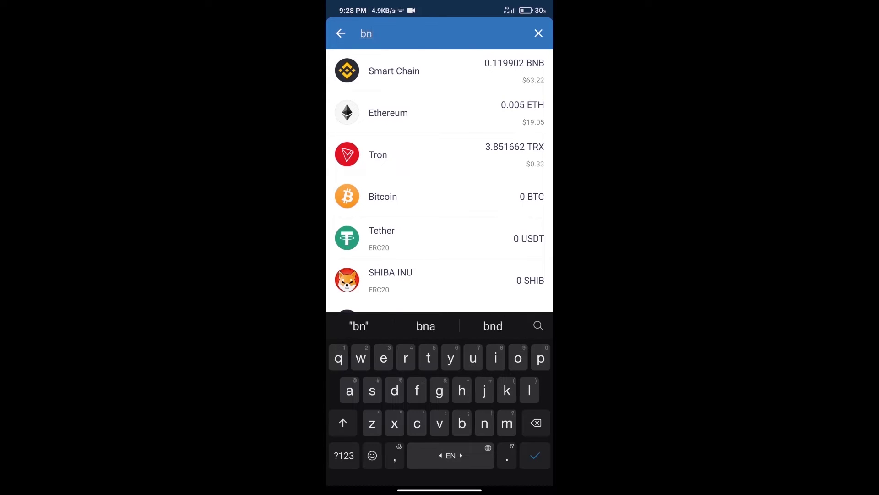
{"action": "type", "text": "b"}
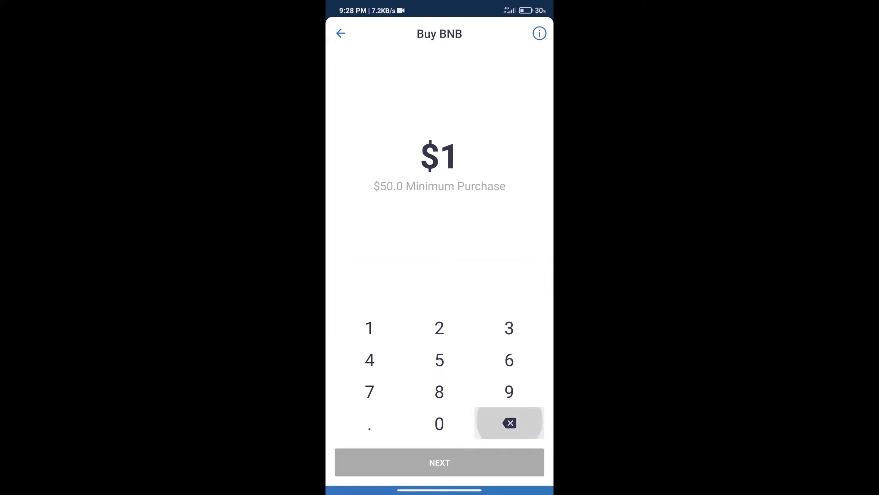
{"action": "left_click", "coordinate": [440, 359]}
{"action": "left_click", "coordinate": [439, 423]}
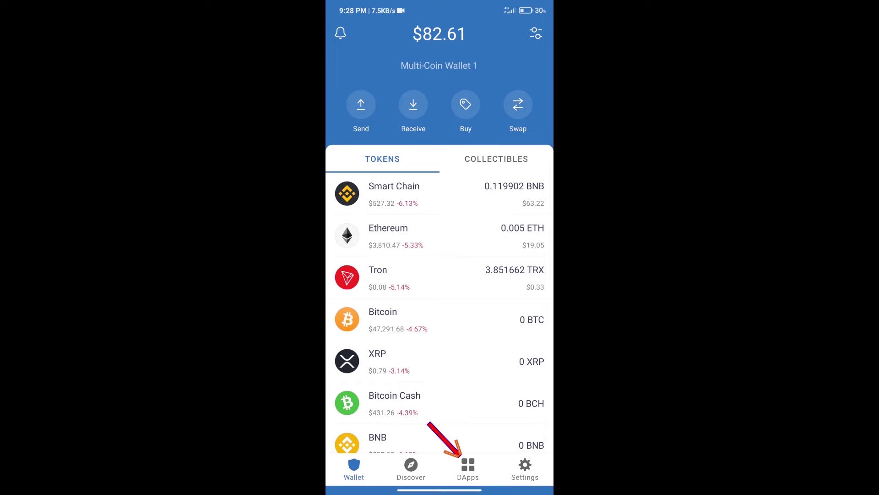
- Open PancakeSwap from the DApps browser and start connecting a wallet
{"action": "left_click", "coordinate": [468, 470]}
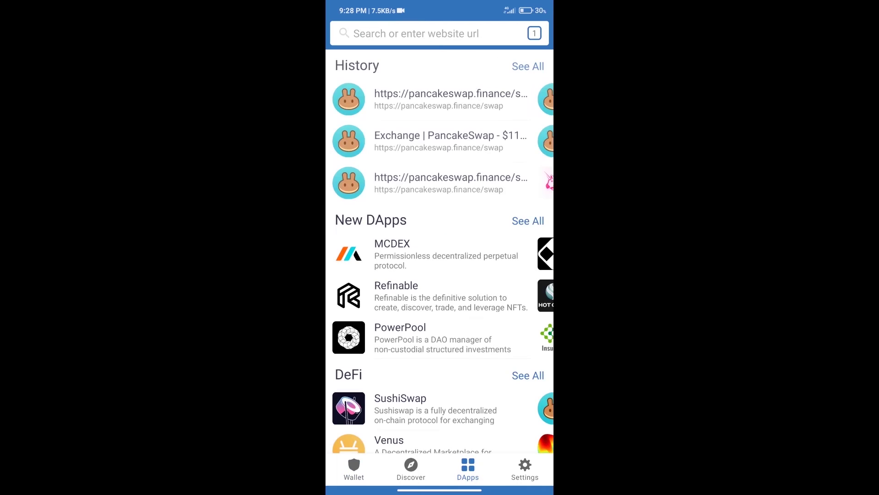
{"action": "scroll", "coordinate": [440, 276], "scroll_direction": "down", "scroll_amount": 5}
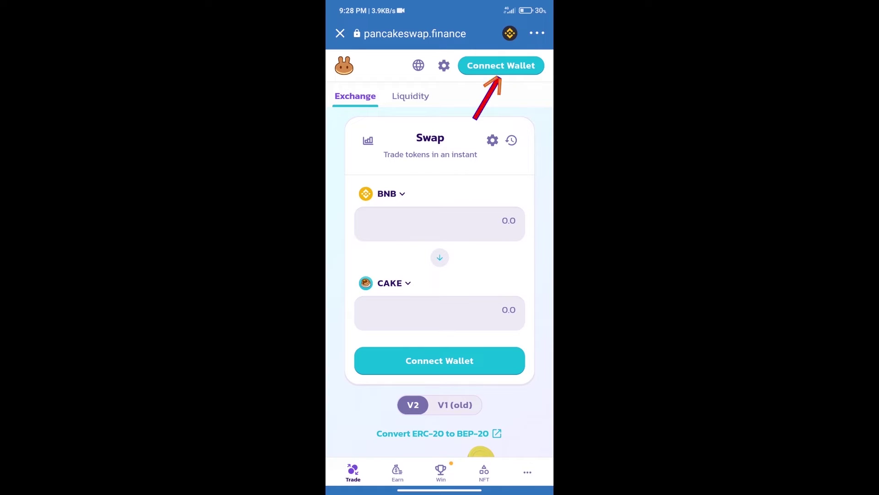
{"action": "left_click", "coordinate": [501, 65]}
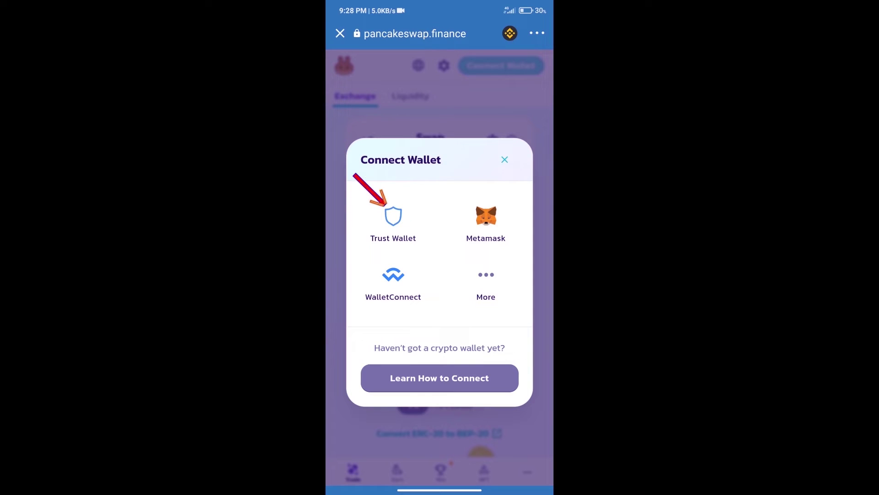
- Connect PancakeSwap with the Trust Wallet account, then switch to CoinMarketCap
{"action": "left_click", "coordinate": [393, 221]}
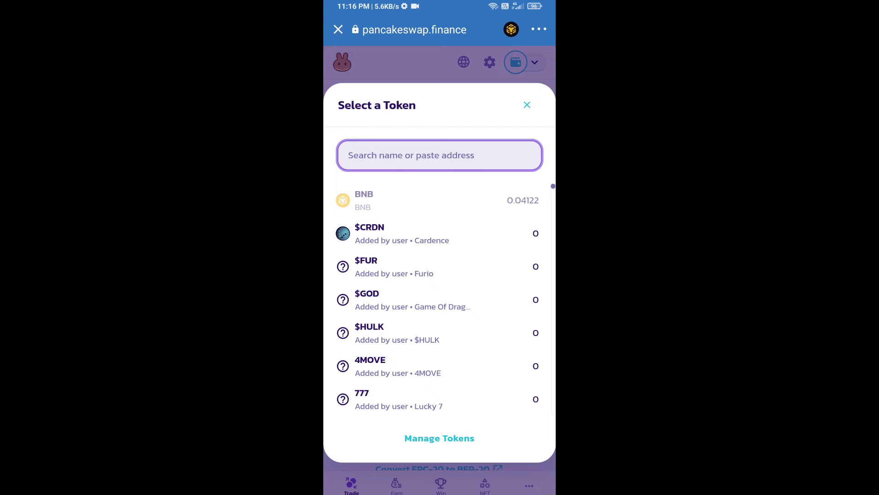
{"action": "key", "text": "alt+Tab"}
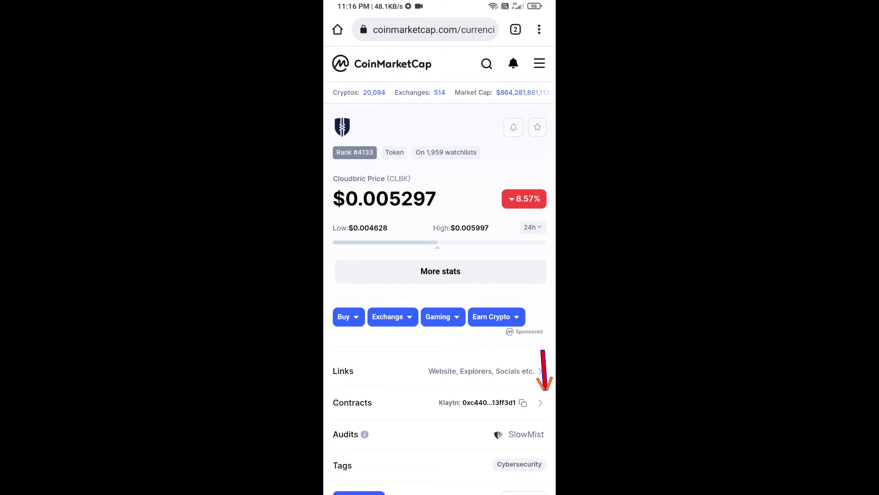
- Copy Cloudbric's BNB Smart Chain (BEP20) contract address and return to PancakeSwap
{"action": "left_click", "coordinate": [540, 401]}
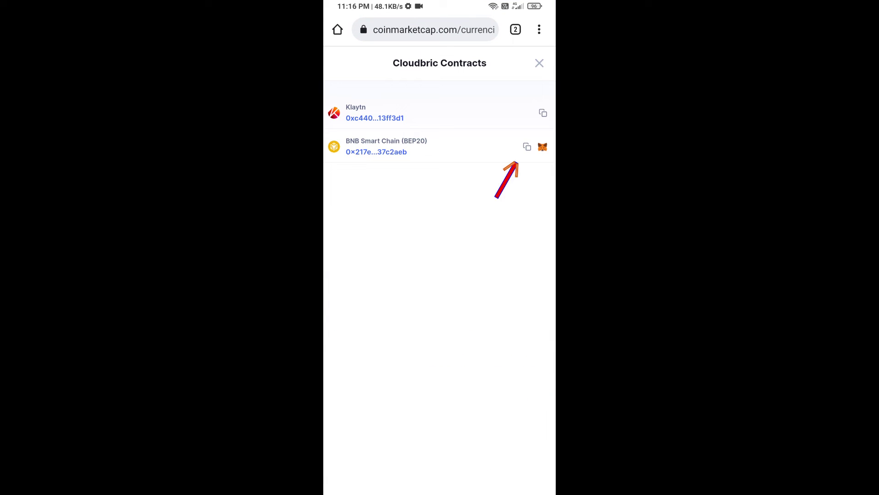
{"action": "left_click", "coordinate": [542, 146]}
{"action": "key", "text": "alt+Tab"}
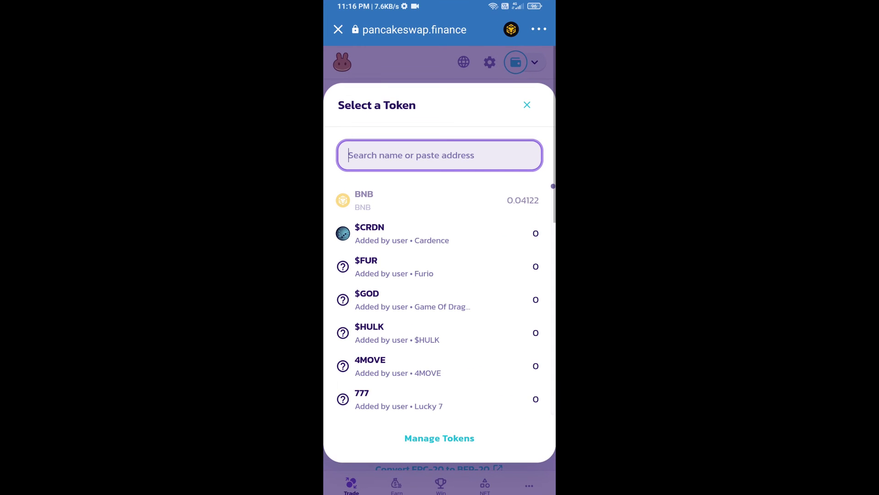
- Paste the Cloudbric contract address into token search and import CLB, accepting the risk warning
{"action": "left_click", "coordinate": [357, 155]}
{"action": "left_click", "coordinate": [354, 127]}
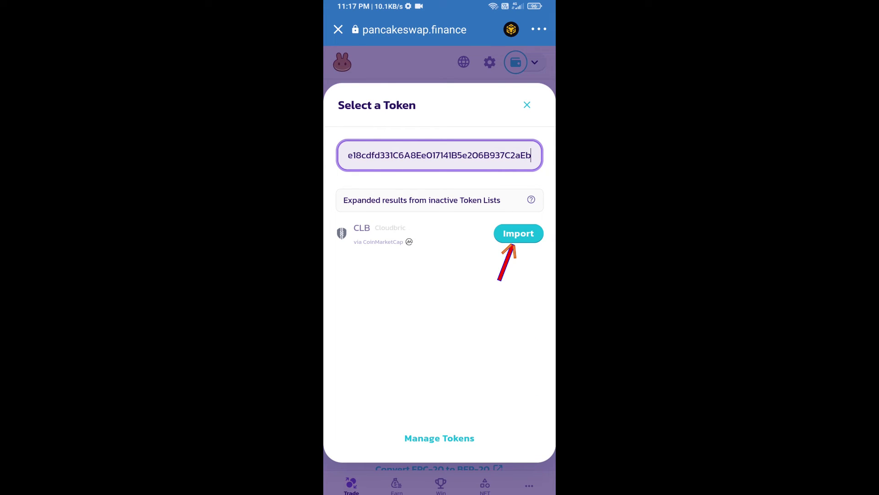
{"action": "left_click", "coordinate": [518, 233]}
{"action": "left_click", "coordinate": [347, 399]}
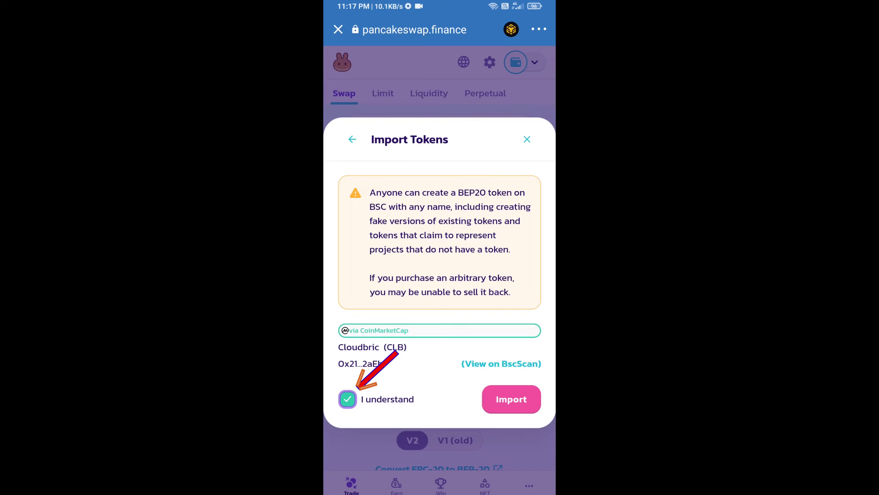
{"action": "left_click", "coordinate": [511, 399]}
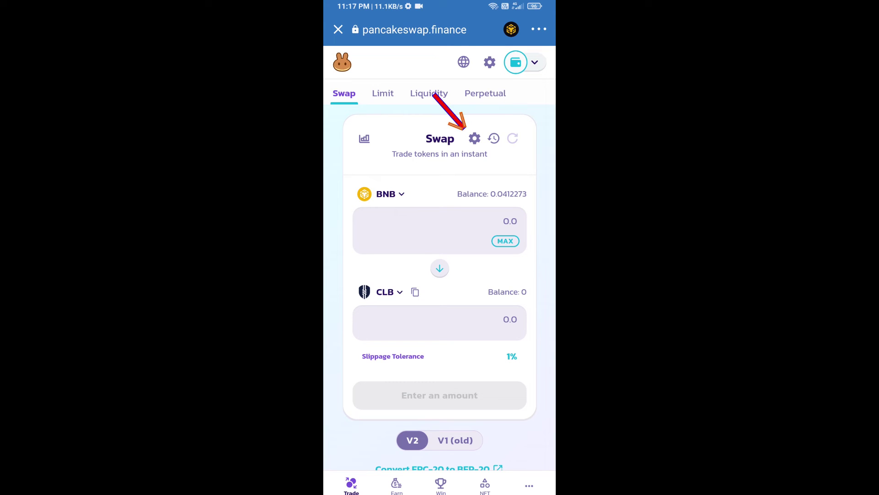
- Enter 1% as the custom slippage tolerance in swap settings, then close settings
{"action": "left_click", "coordinate": [474, 137]}
{"action": "left_click", "coordinate": [485, 372]}
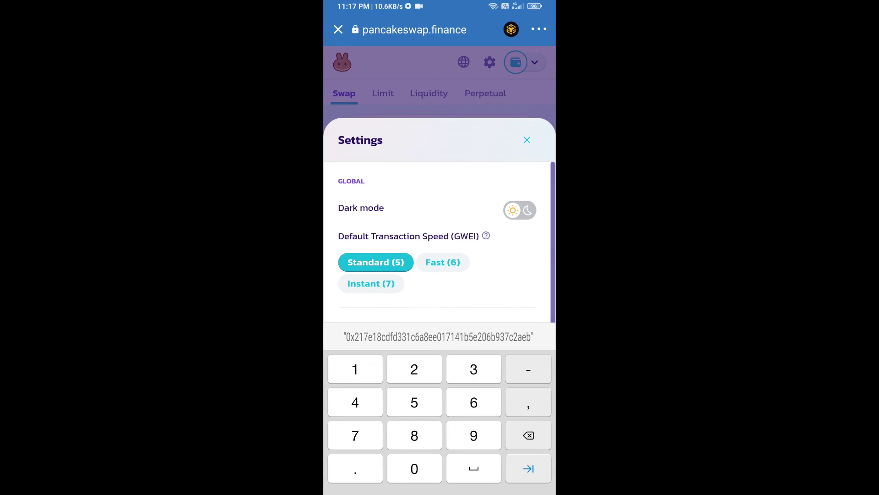
{"action": "type", "text": "1"}
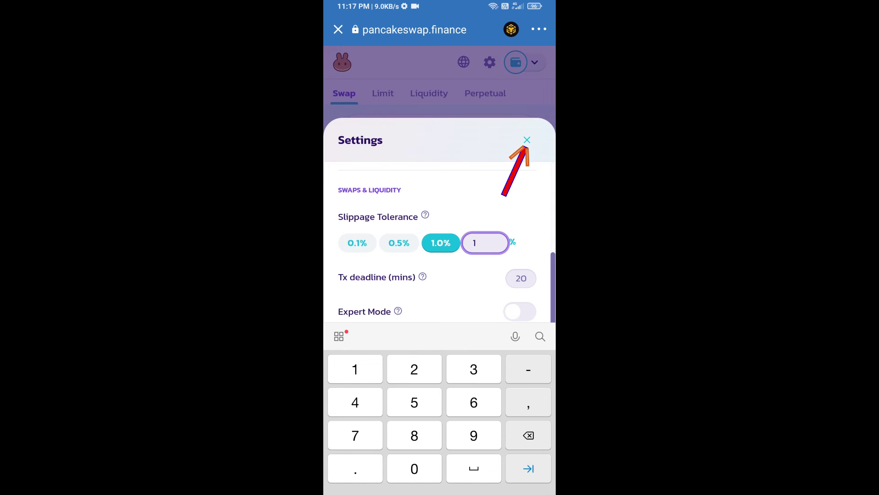
{"action": "left_click", "coordinate": [527, 140]}
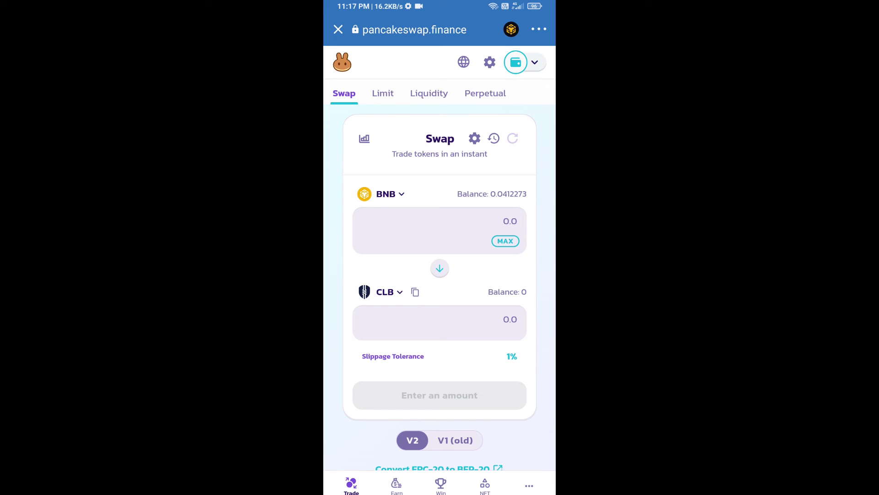
- Enter 0.001 as the CLB receive amount and open the swap confirmation
{"action": "left_click", "coordinate": [439, 319]}
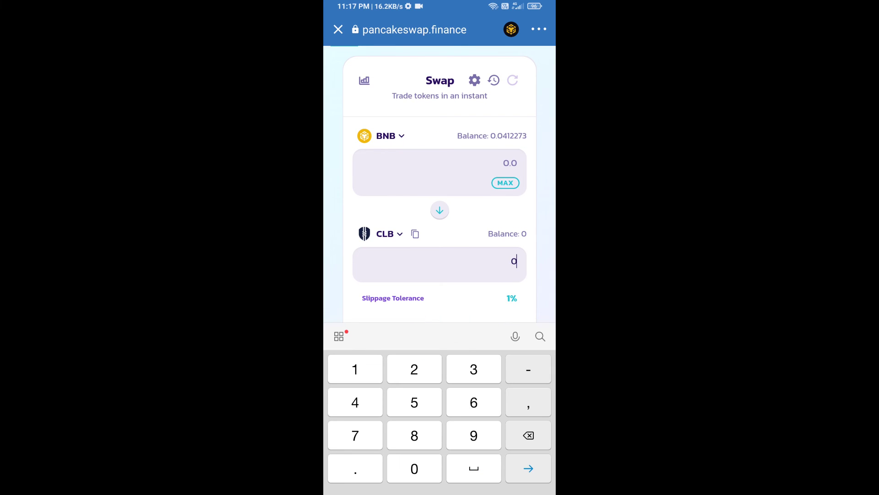
{"action": "type", "text": "0.00"}
{"action": "type", "text": "1"}
{"action": "scroll", "coordinate": [439, 207], "scroll_direction": "down", "scroll_amount": 5}
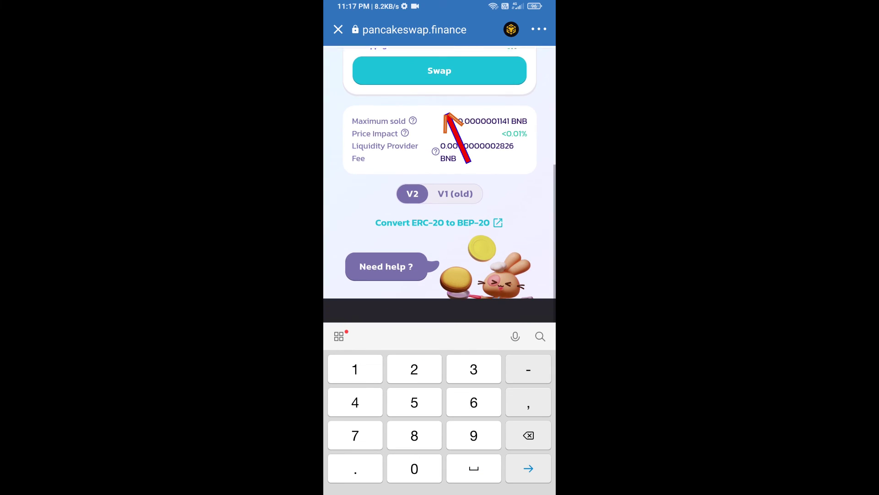
{"action": "scroll", "coordinate": [441, 193], "scroll_direction": "up", "scroll_amount": 1}
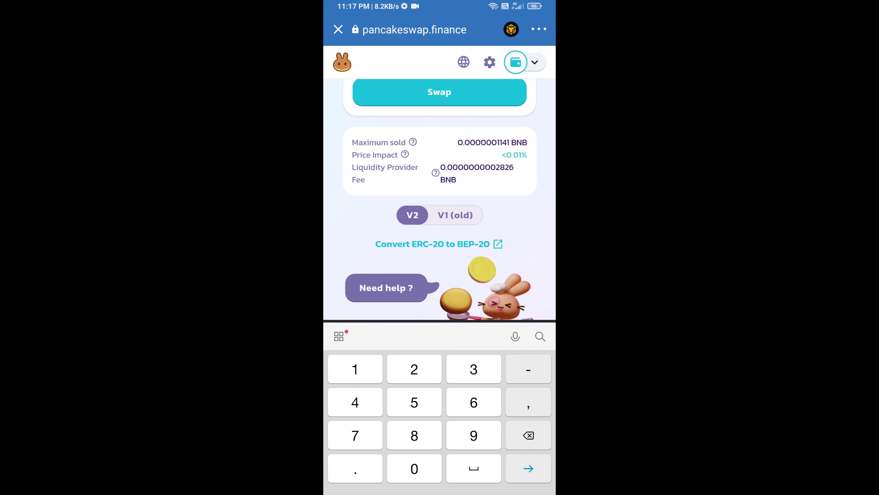
{"action": "left_click", "coordinate": [440, 90]}
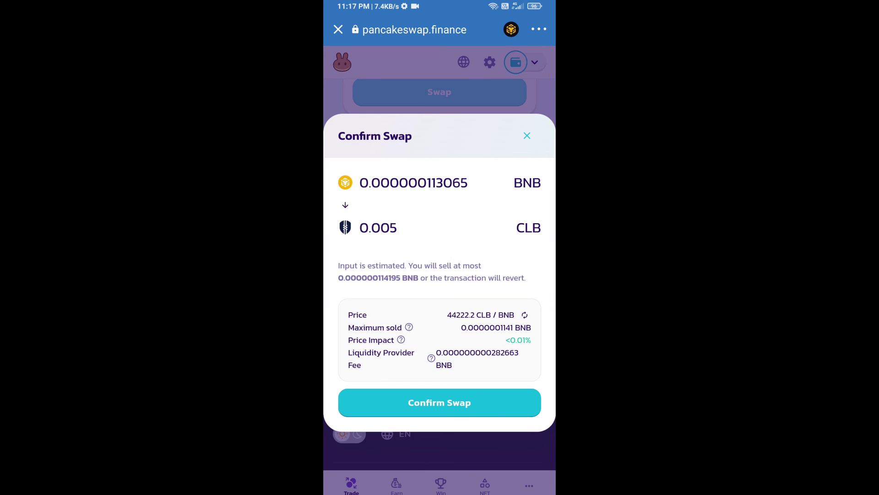